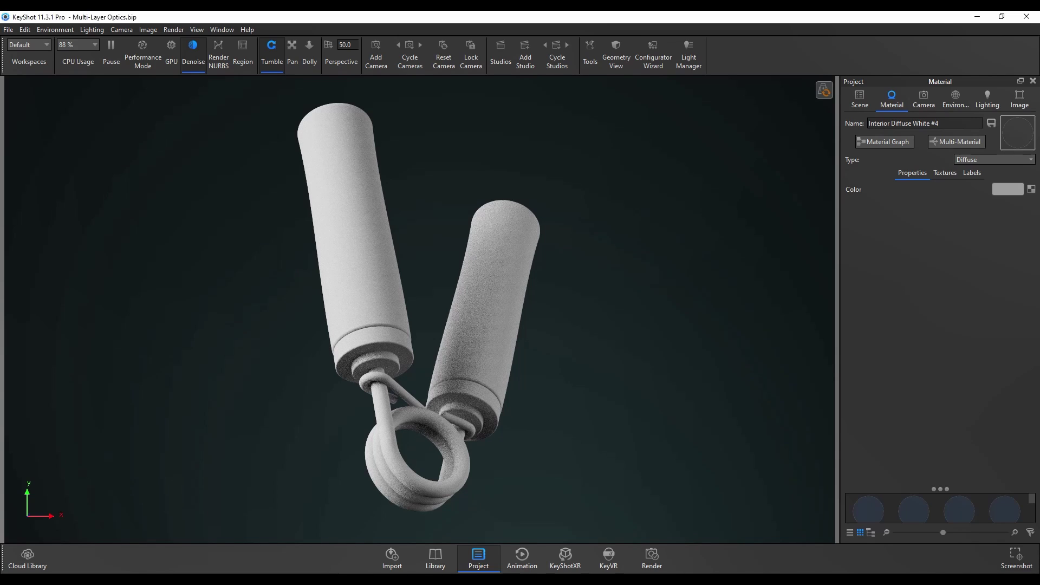
# Change the gripper's material type to Multi-Layer Optics
pyautogui.click(985, 161)
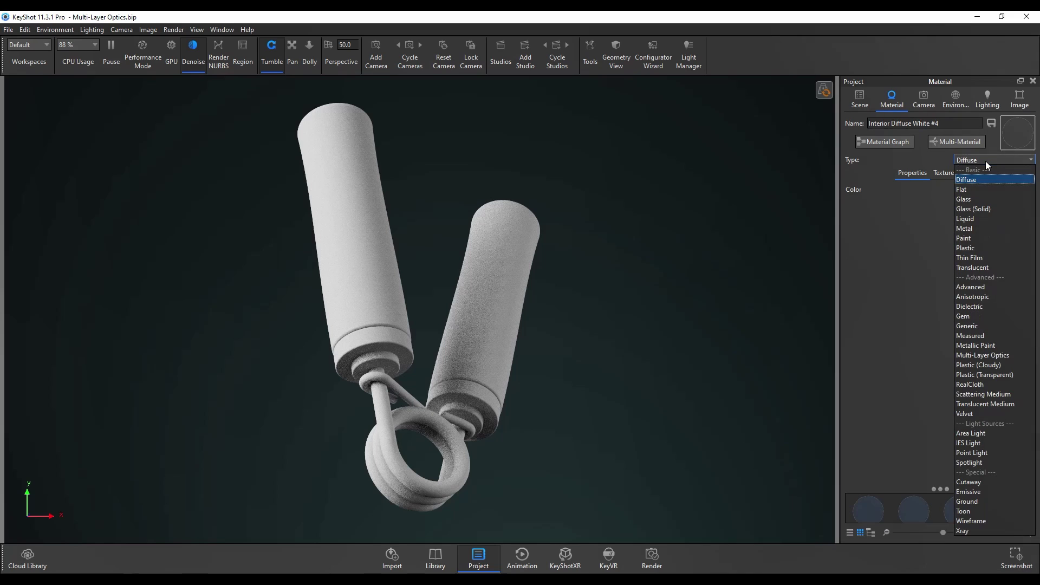
pyautogui.click(984, 356)
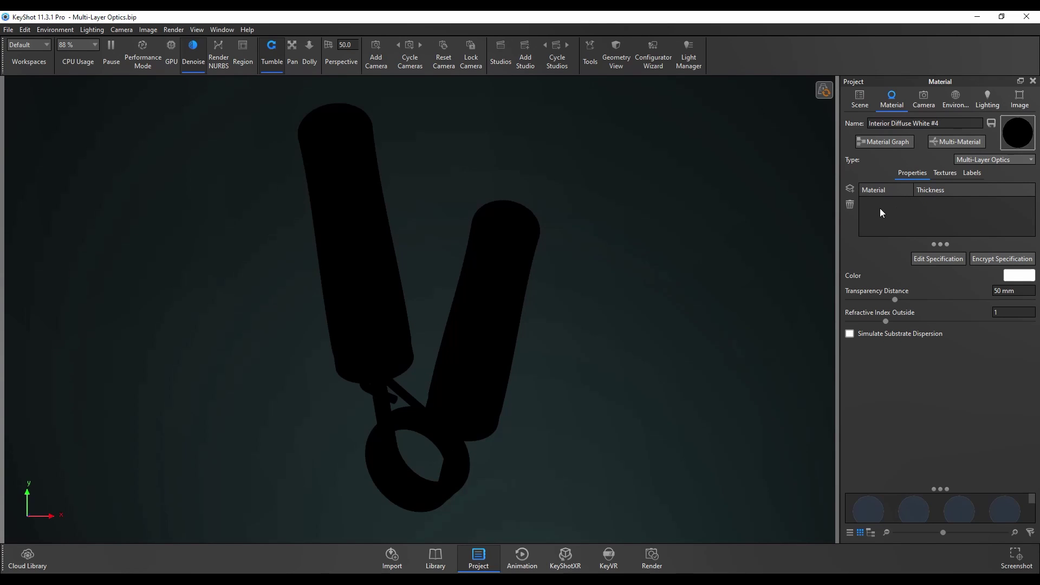
# Add a New Dielectric thin-film layer, Dielectric #1, to the multi-layer material
pyautogui.click(850, 193)
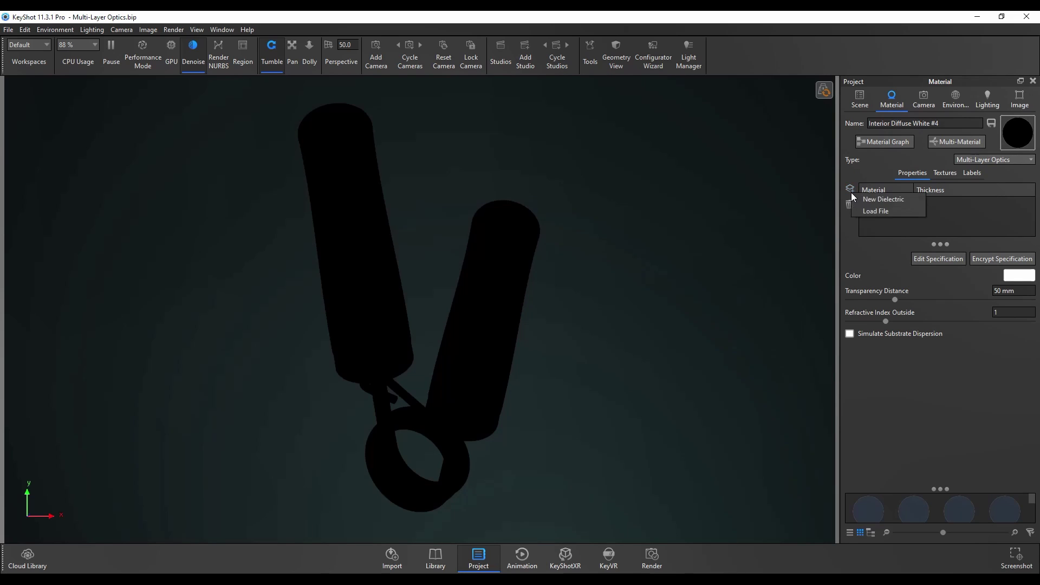
pyautogui.click(882, 199)
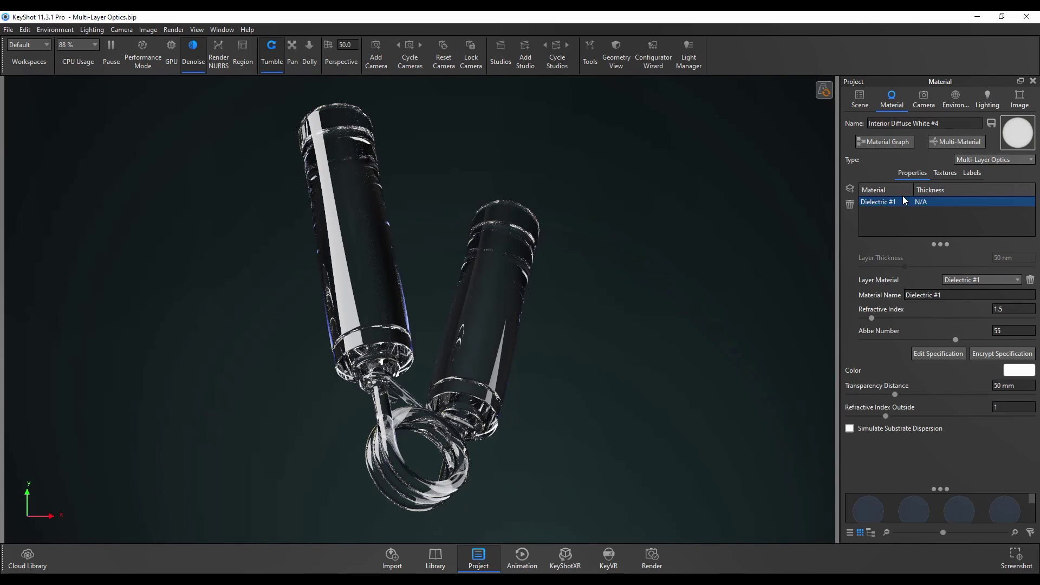
# Add a second layer, Dielectric #2, 50 nm thick, and check its Layer Material list
pyautogui.click(851, 189)
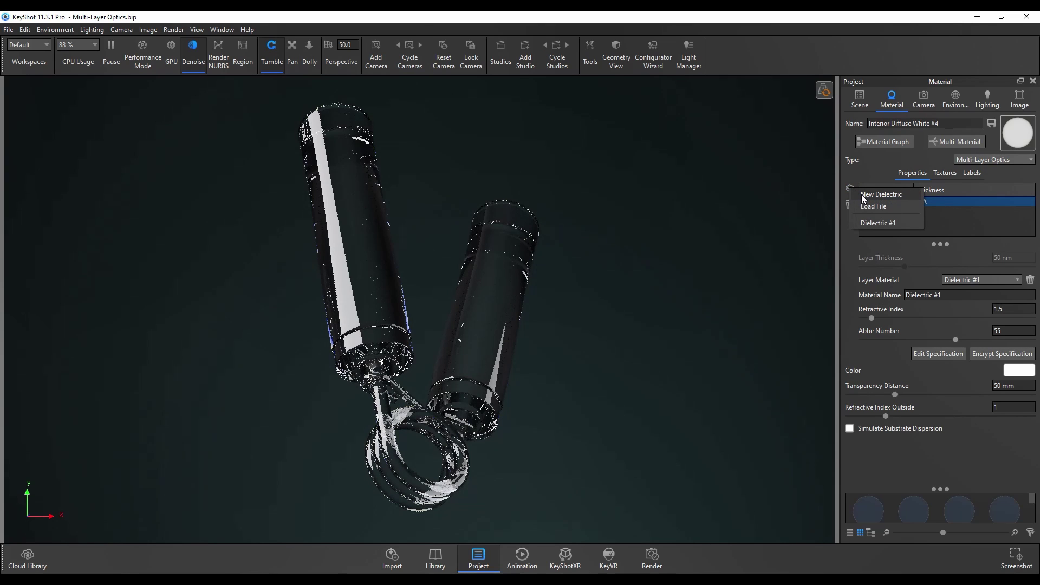
pyautogui.click(864, 195)
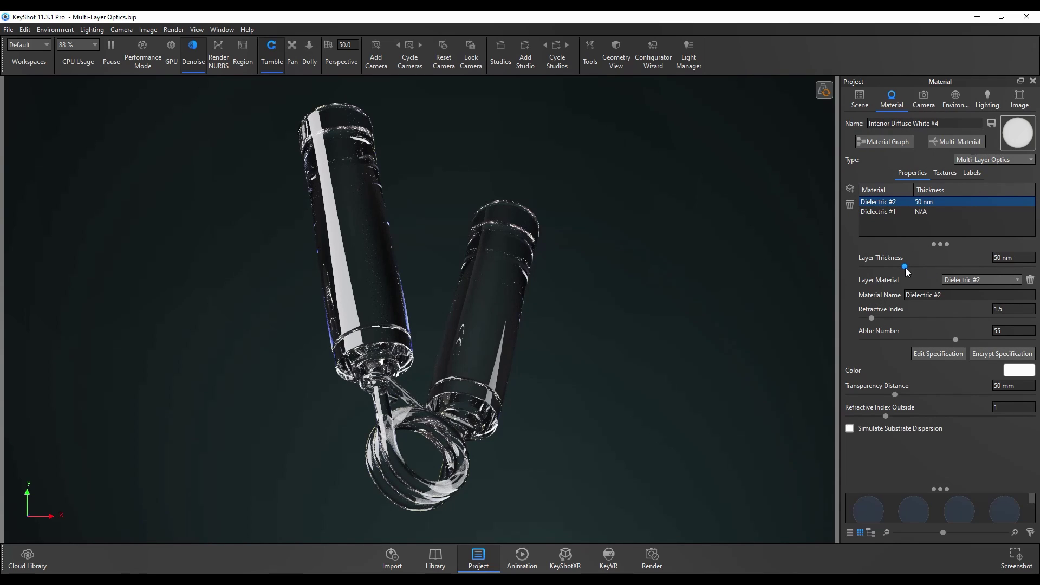
pyautogui.moveTo(905, 268); pyautogui.dragTo(1032, 267)
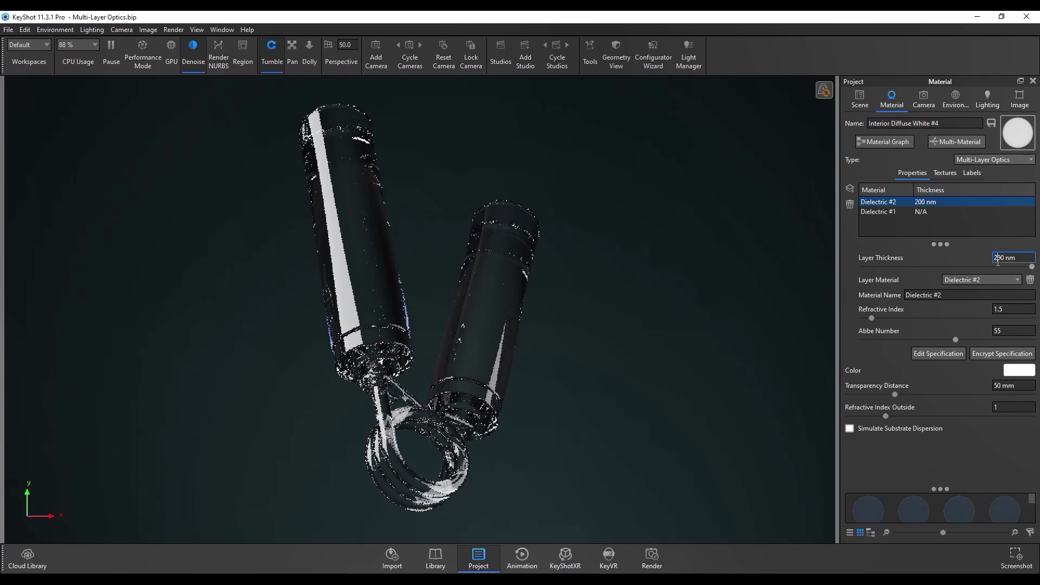
pyautogui.doubleClick(997, 258)
pyautogui.write('50')
pyautogui.press('Return')
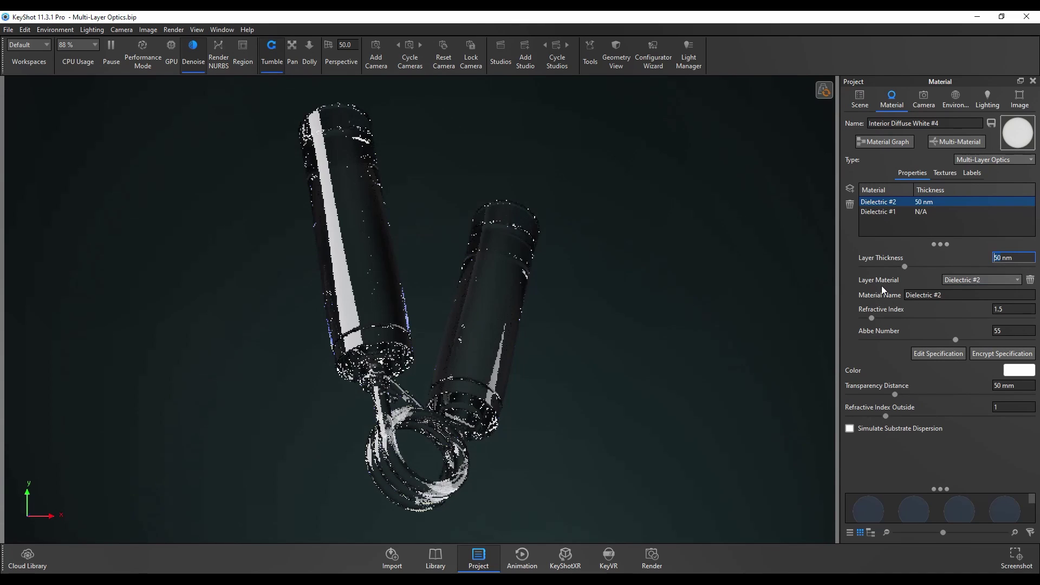
pyautogui.click(988, 280)
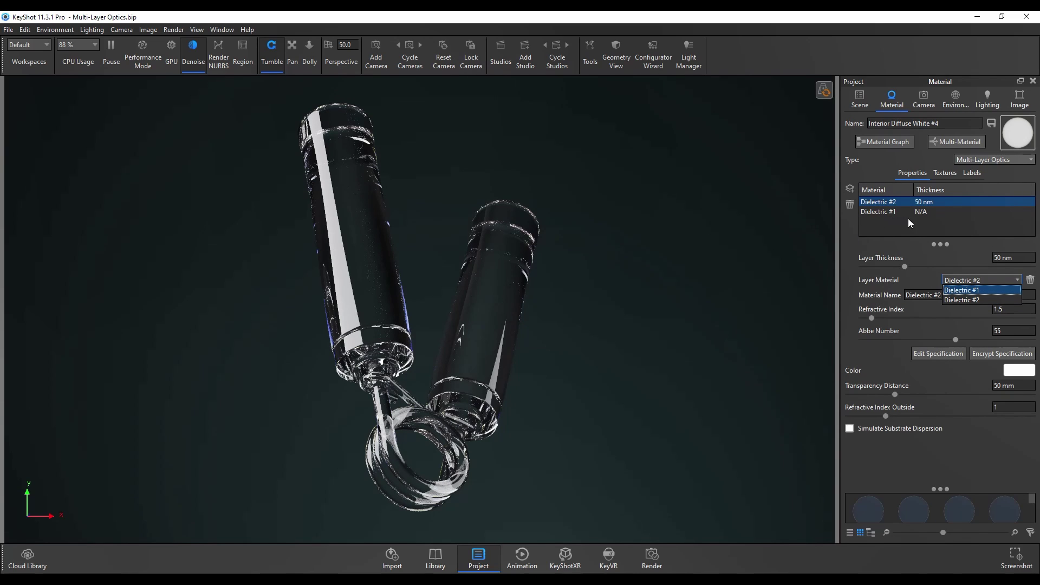
pyautogui.click(984, 278)
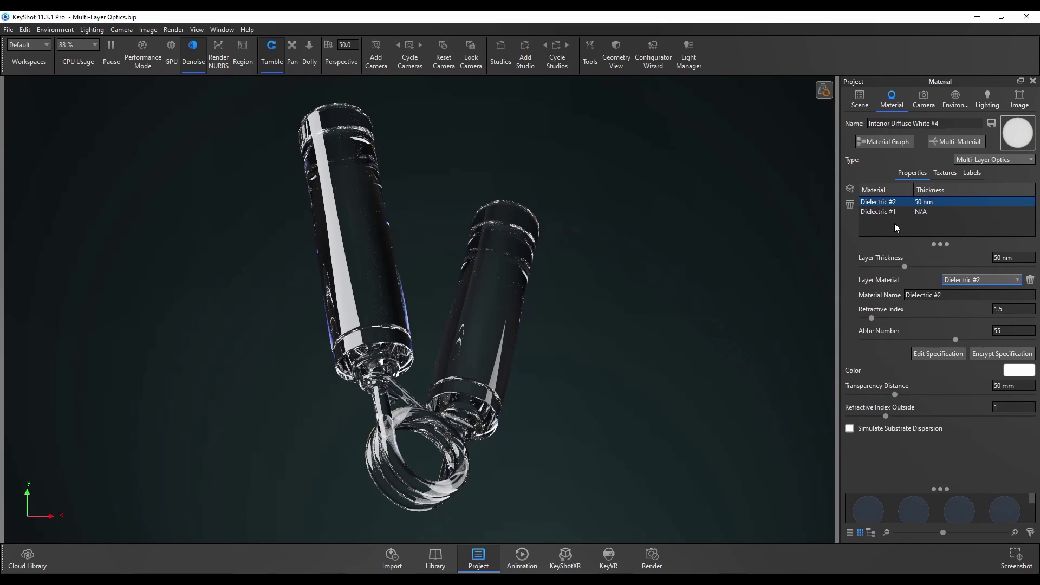
pyautogui.click(849, 192)
pyautogui.click(874, 196)
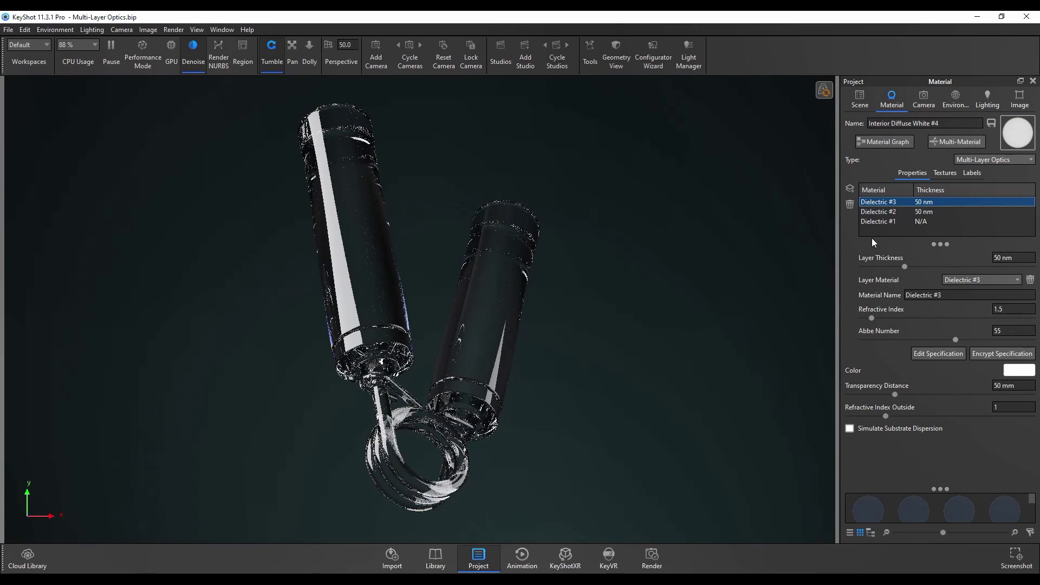
pyautogui.click(849, 205)
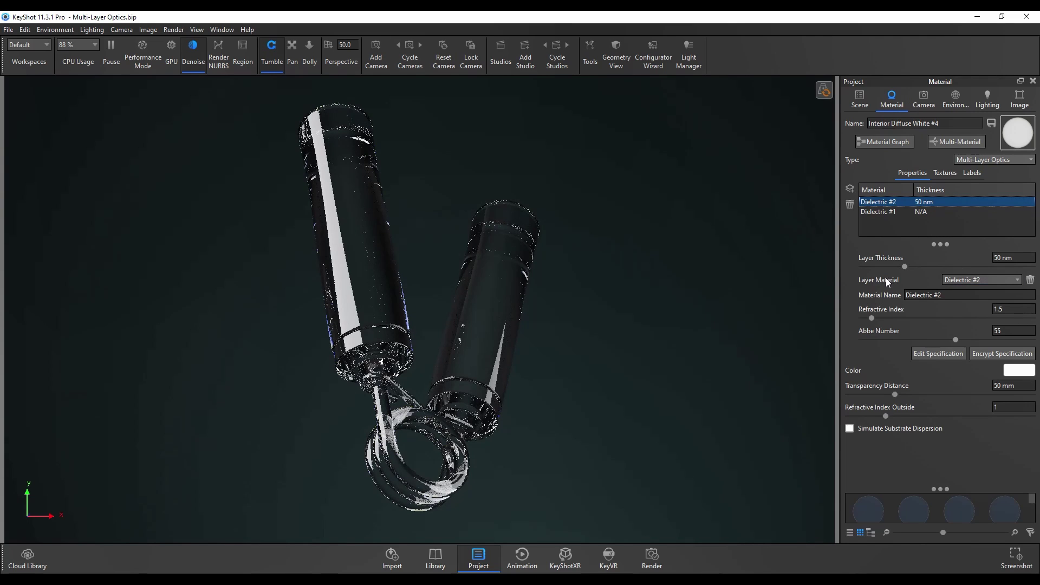
pyautogui.click(944, 281)
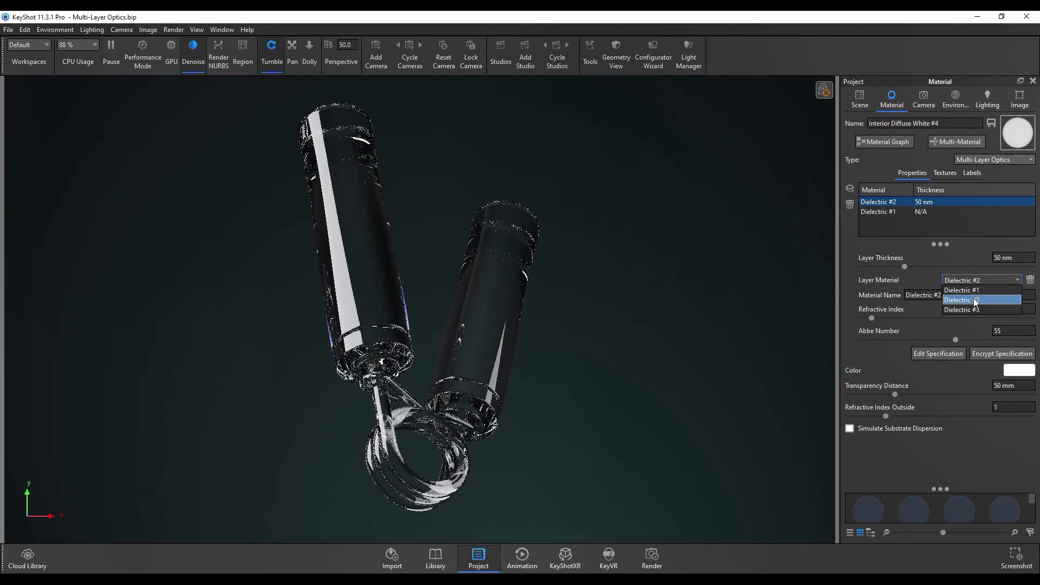
pyautogui.click(973, 309)
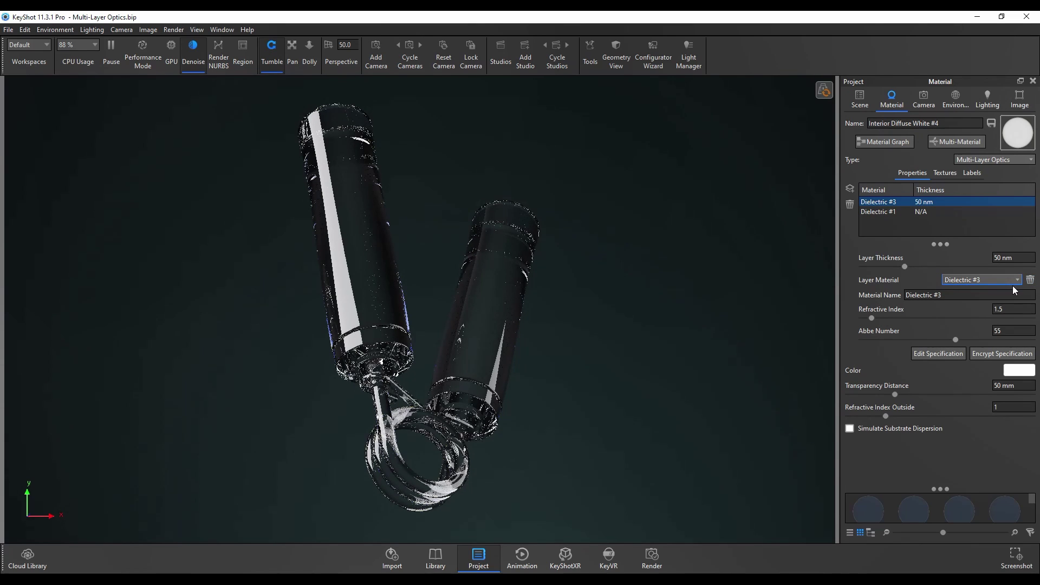
pyautogui.click(1030, 279)
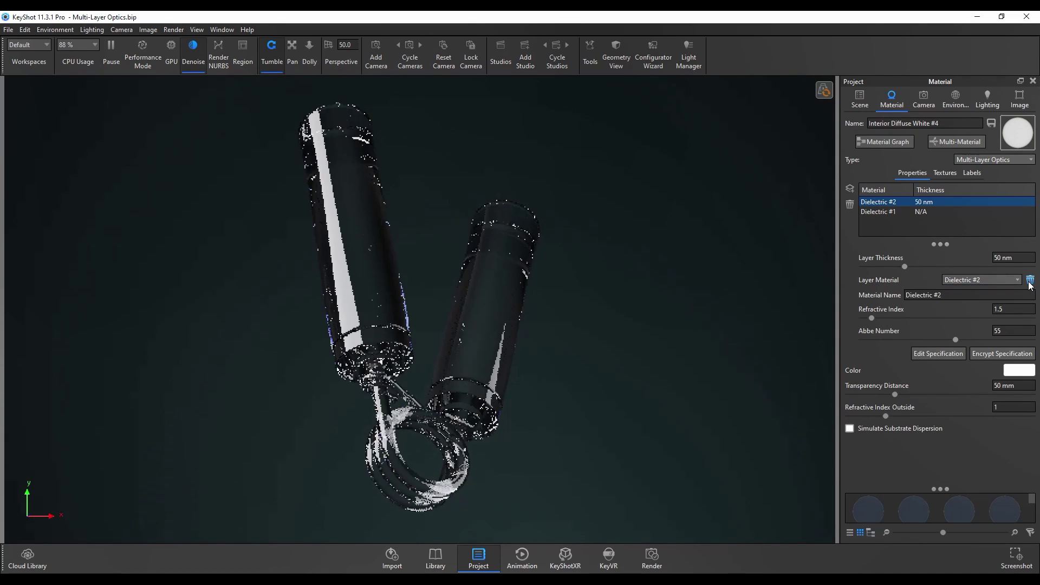
pyautogui.click(980, 280)
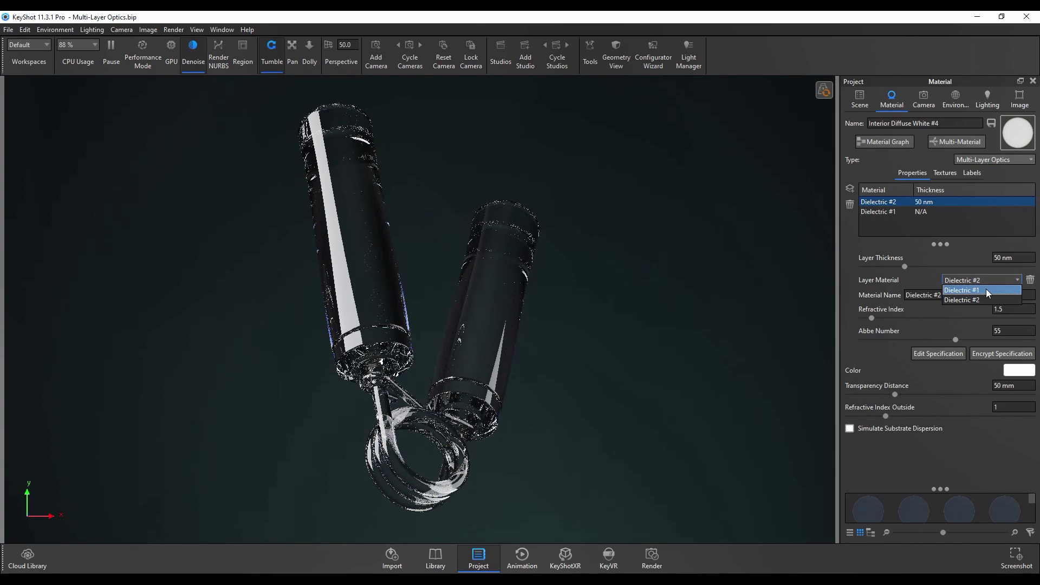
pyautogui.click(873, 235)
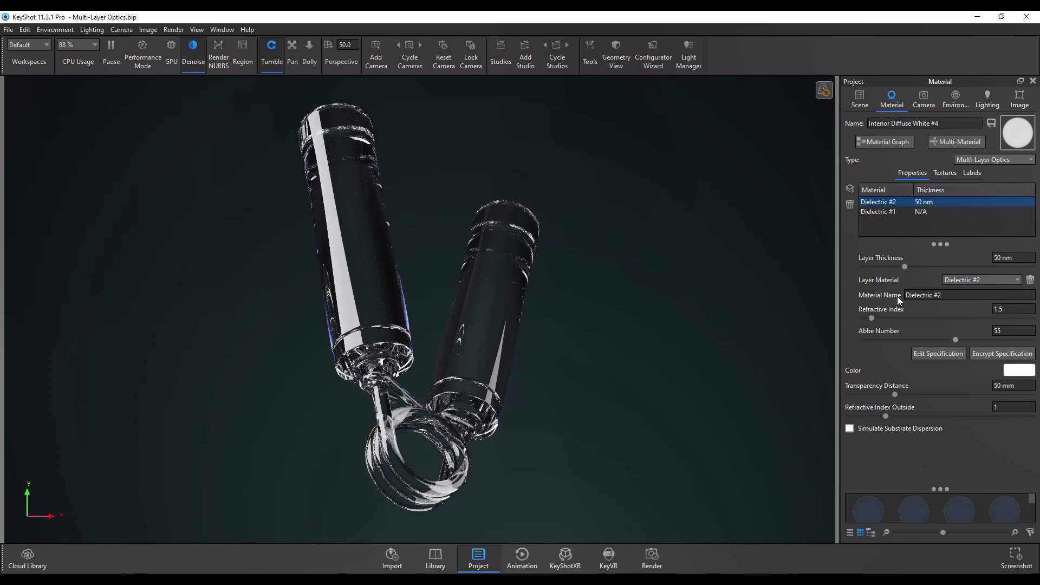
# Rename the bottom Dielectric #1 layer to 'Base Layer Material', then select Dielectric #2
pyautogui.click(886, 212)
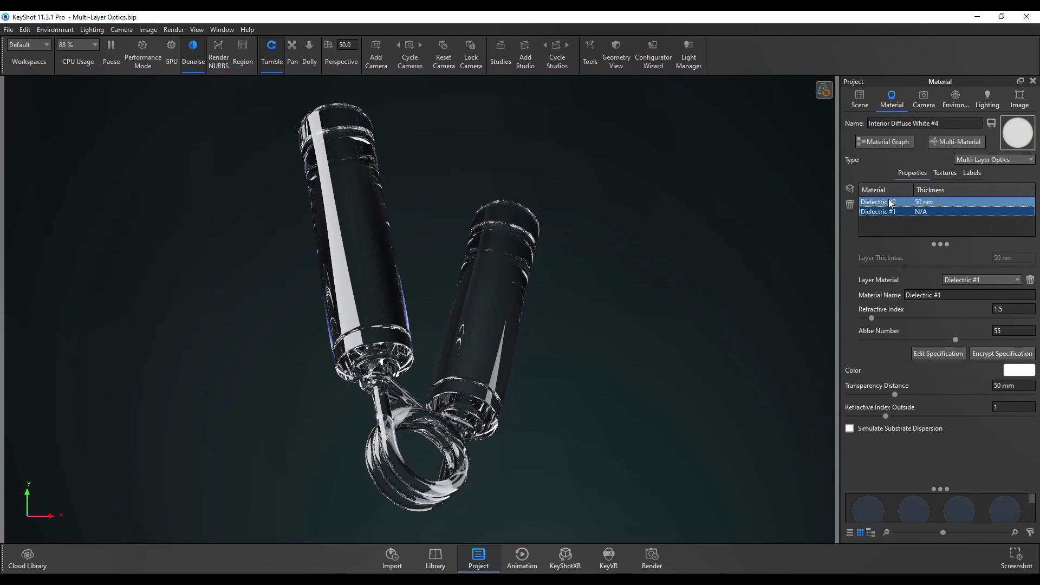
pyautogui.doubleClick(942, 294)
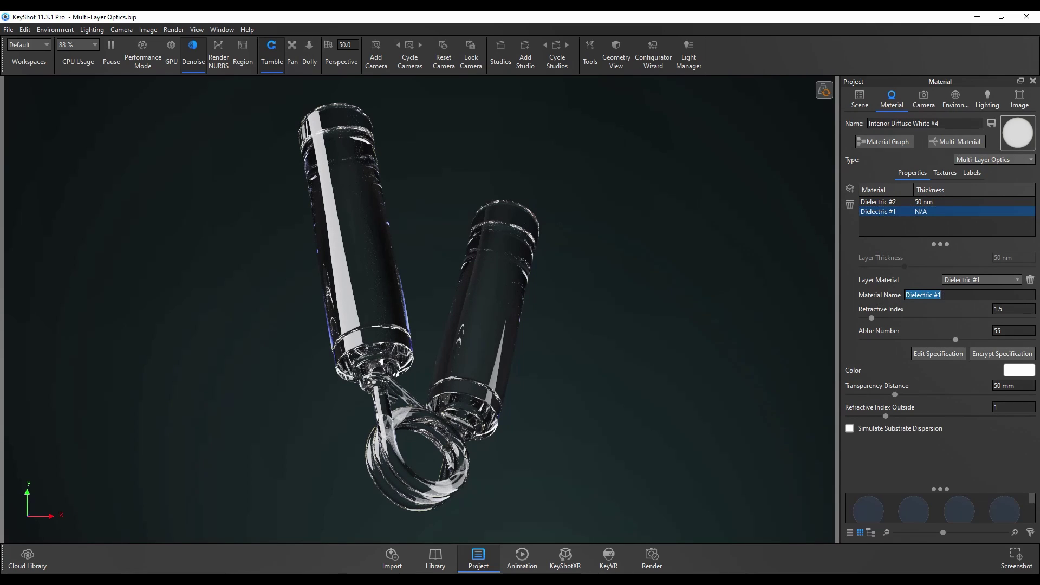
pyautogui.write('Base Layer Material')
pyautogui.press('Return')
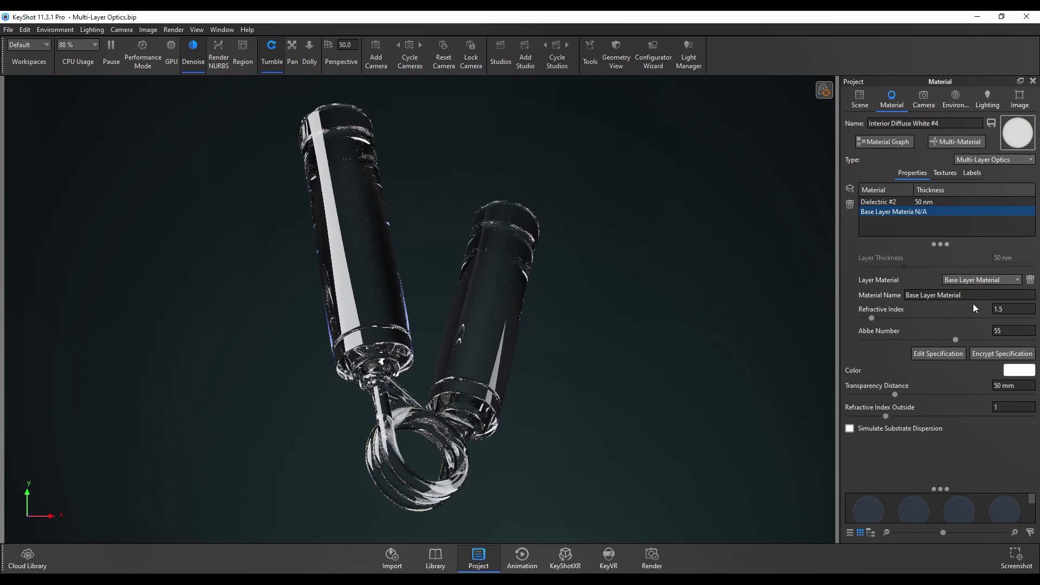
pyautogui.press('Up')
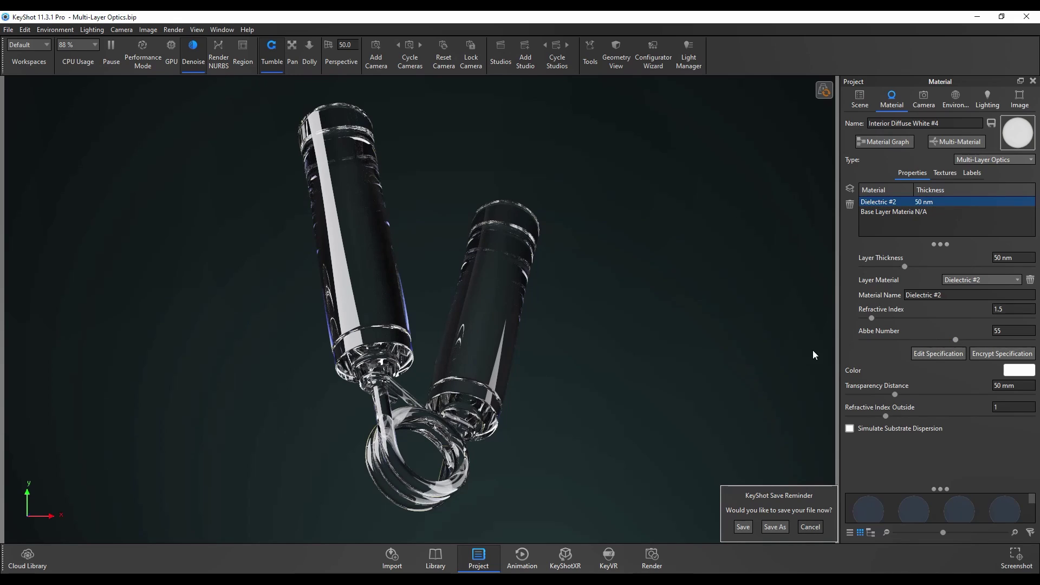
# Set Dielectric #2's Abbe Number slider to 50.8
pyautogui.moveTo(956, 339); pyautogui.dragTo(781, 348)
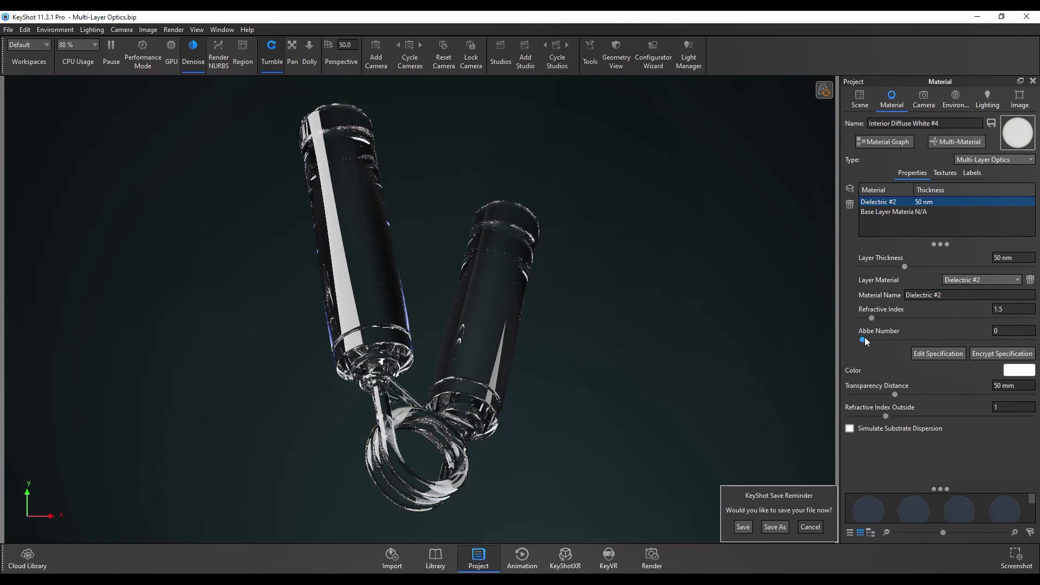
pyautogui.moveTo(863, 339); pyautogui.dragTo(867, 339)
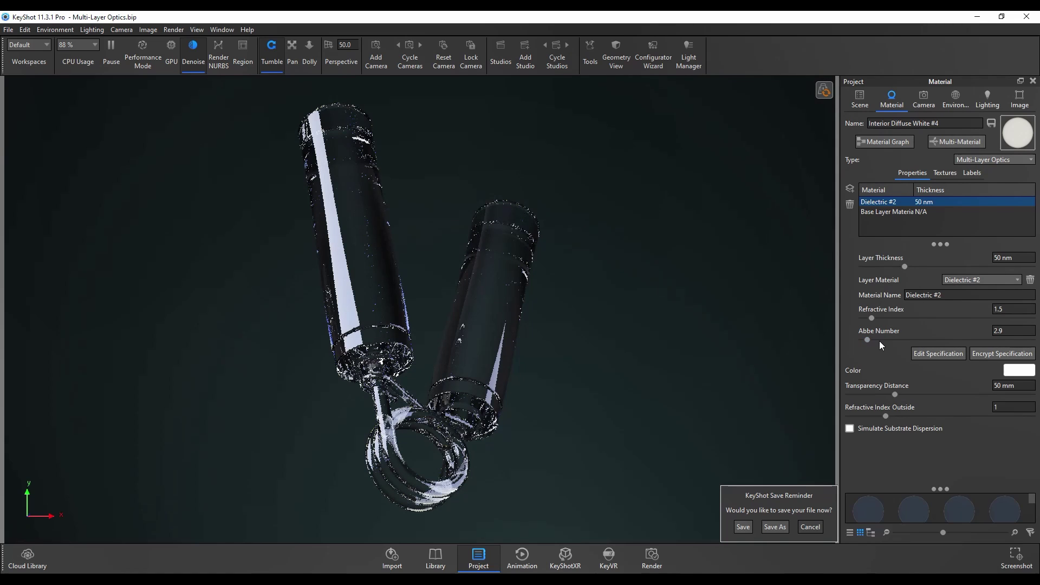
pyautogui.moveTo(867, 339); pyautogui.dragTo(979, 342)
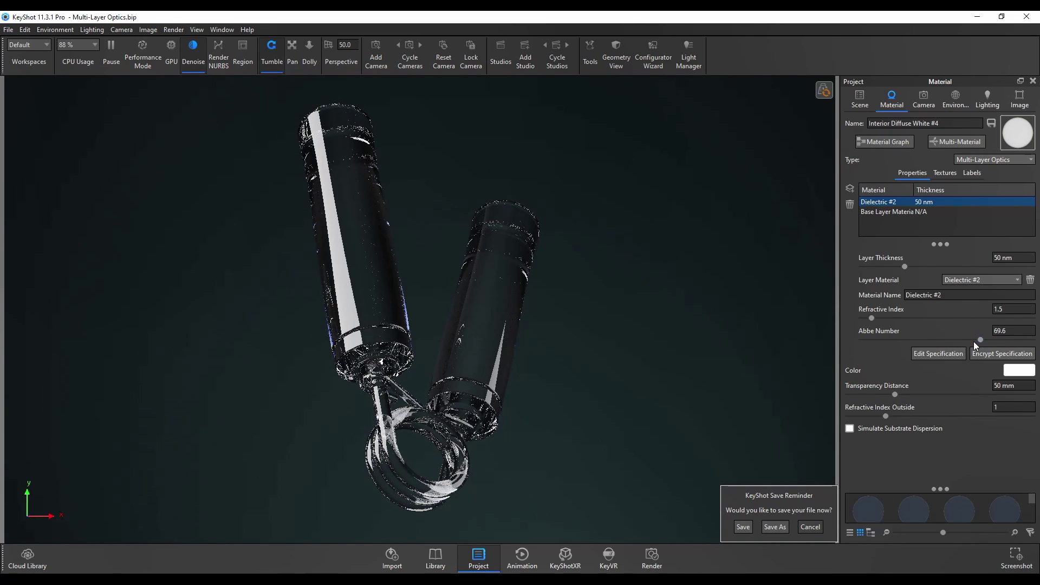
pyautogui.moveTo(978, 341); pyautogui.dragTo(947, 342)
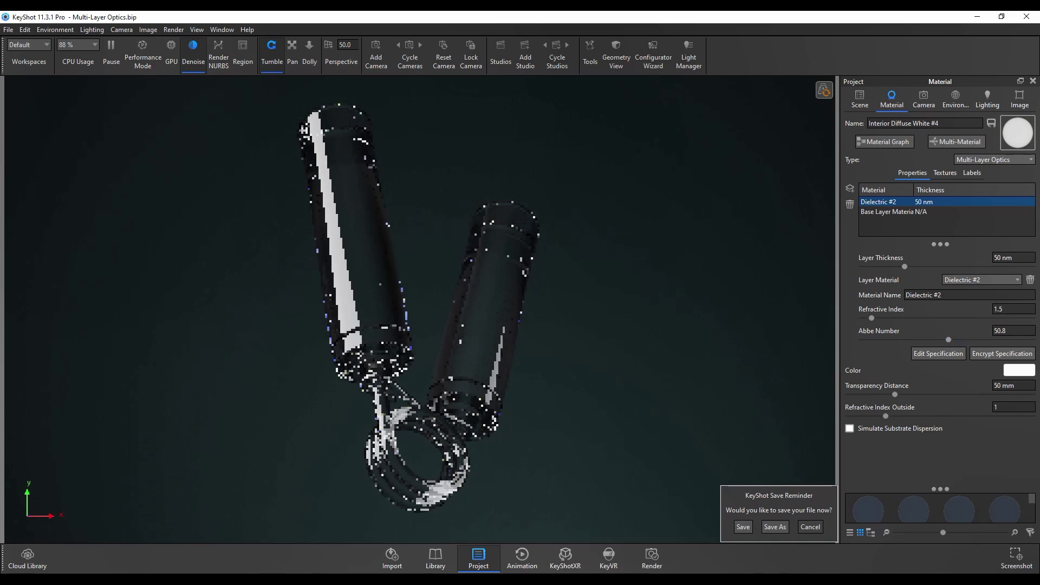
# Edit the layer specification so Dielectric #2 has Abbe number 35 and refractive index 7
pyautogui.click(934, 355)
pyautogui.moveTo(963, 248); pyautogui.dragTo(766, 186)
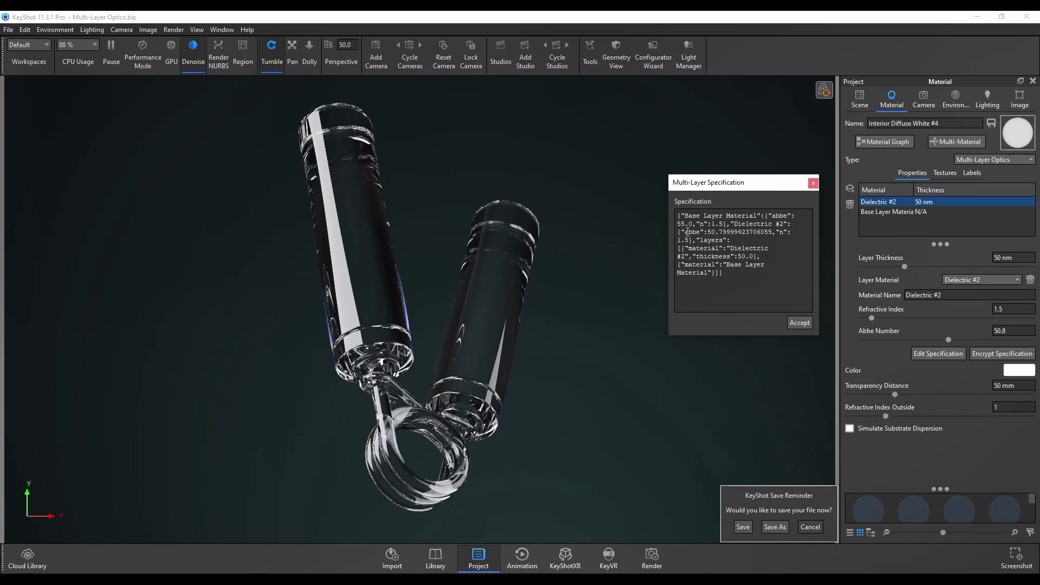
pyautogui.doubleClick(711, 232)
pyautogui.click(709, 232)
pyautogui.moveTo(707, 231); pyautogui.dragTo(771, 233)
pyautogui.write('35')
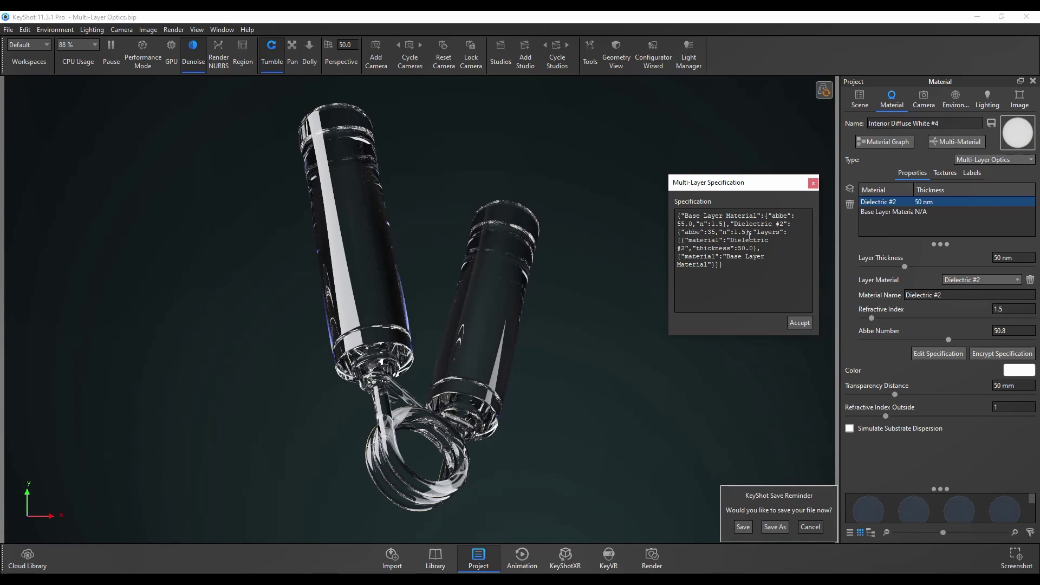
pyautogui.press('BackSpace')
pyautogui.press('BackSpace')
pyautogui.press('BackSpace')
pyautogui.write('7')
pyautogui.click(799, 323)
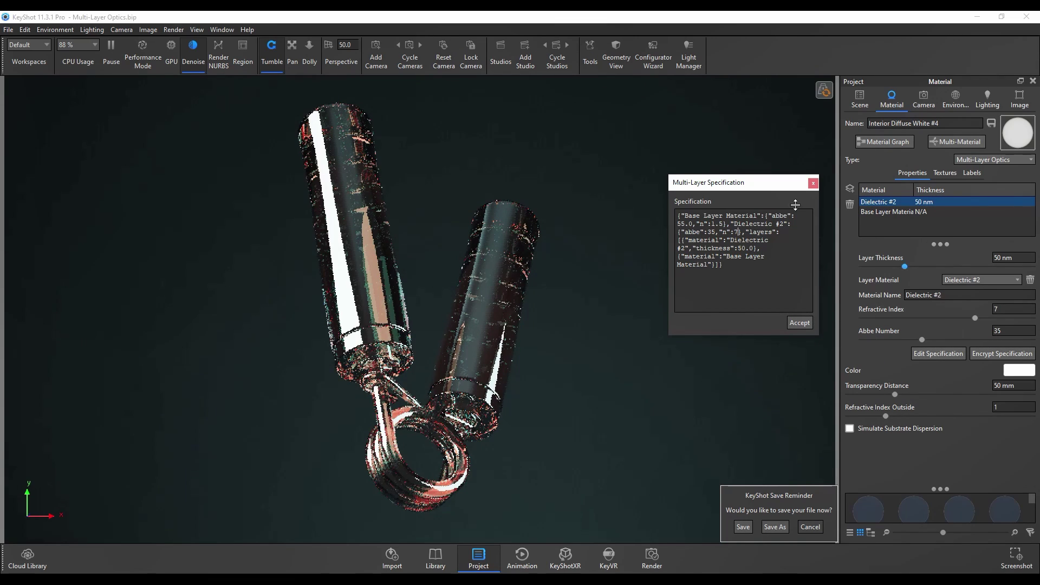
# Close the Multi-Layer Specification window
pyautogui.click(812, 183)
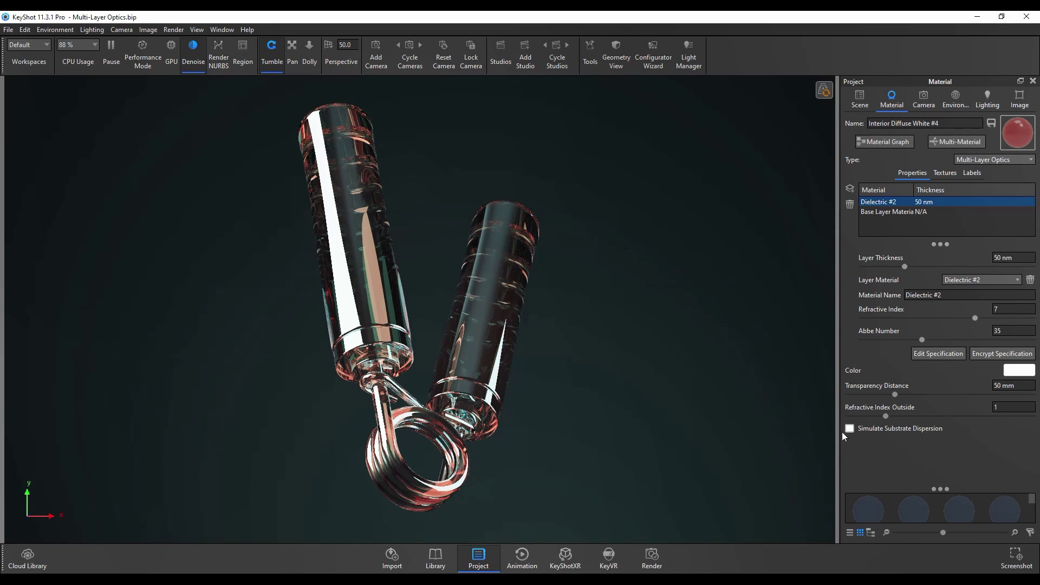
# Set the layer colour to red (EC0000) and try adjusting the transparency distance
pyautogui.click(1020, 373)
pyautogui.moveTo(942, 211); pyautogui.dragTo(1028, 138)
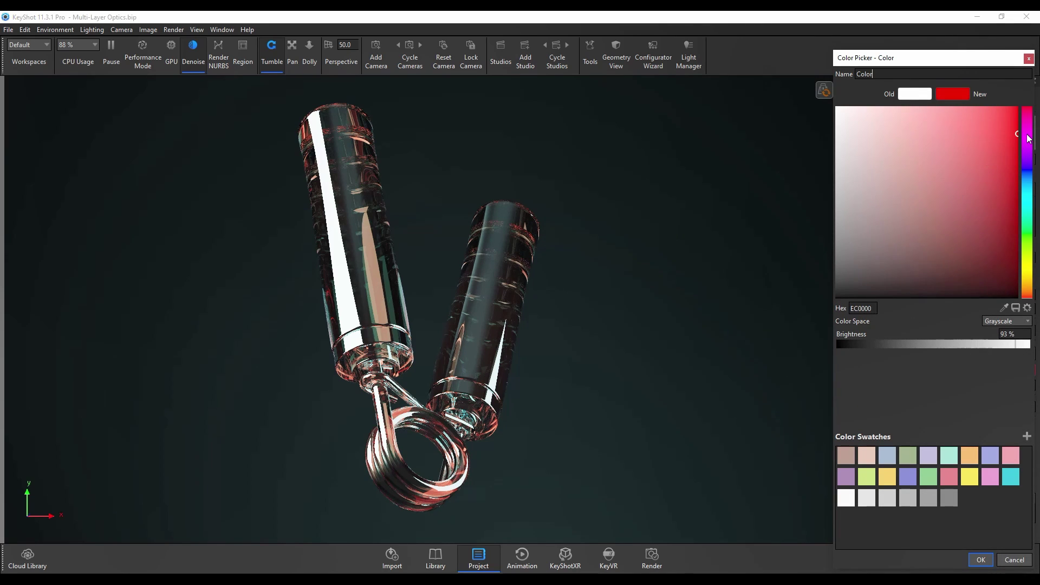
pyautogui.click(981, 559)
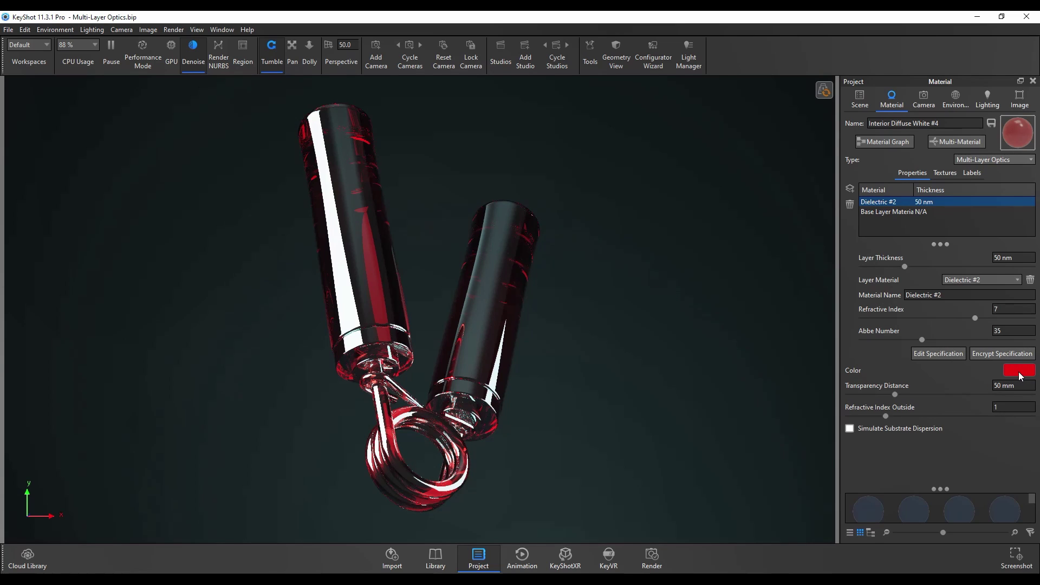
pyautogui.moveTo(894, 395); pyautogui.dragTo(886, 394)
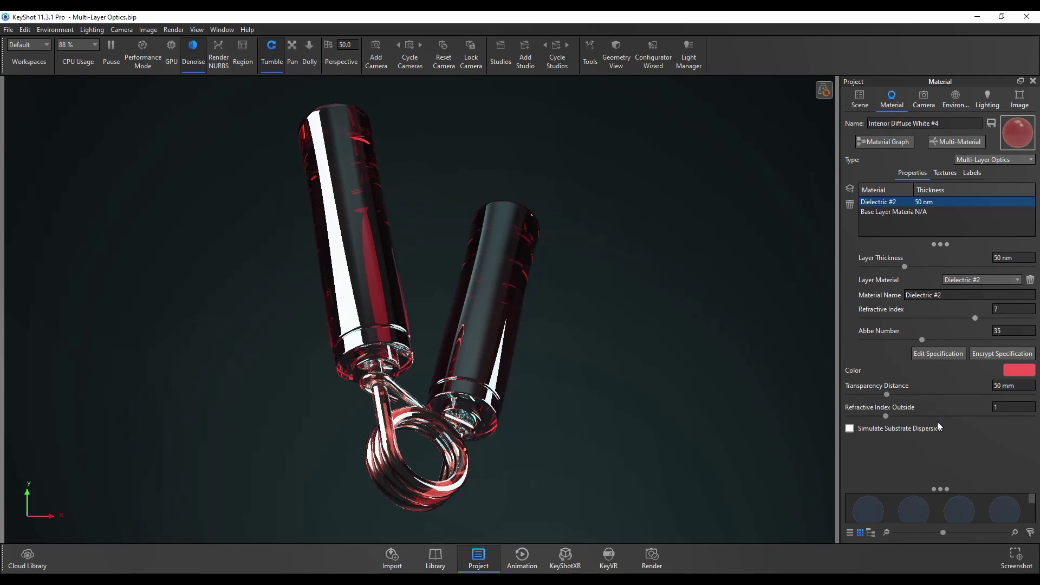
pyautogui.click(926, 394)
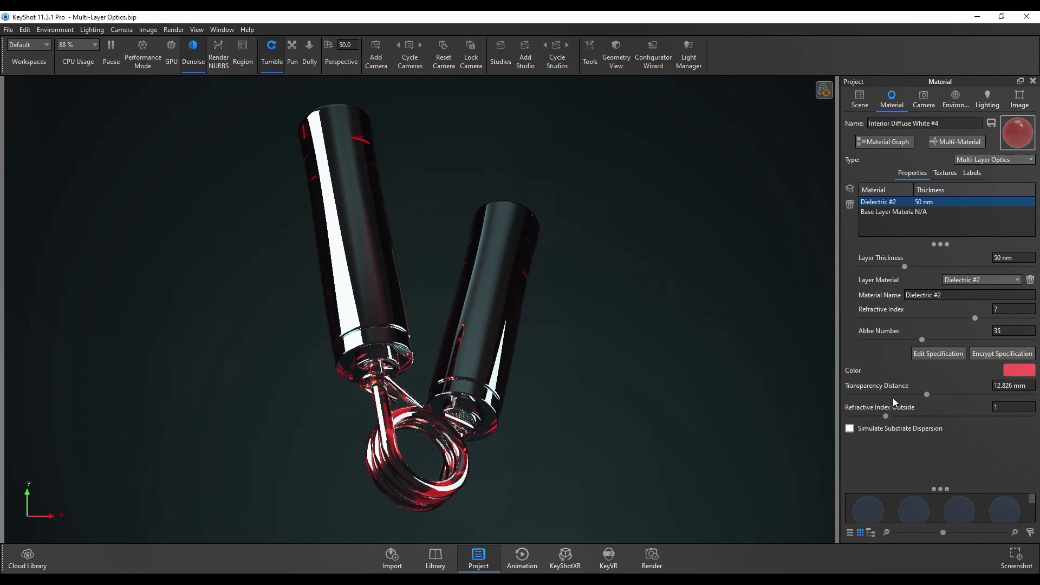
pyautogui.click(1006, 386)
pyautogui.write('100')
pyautogui.press('Return')
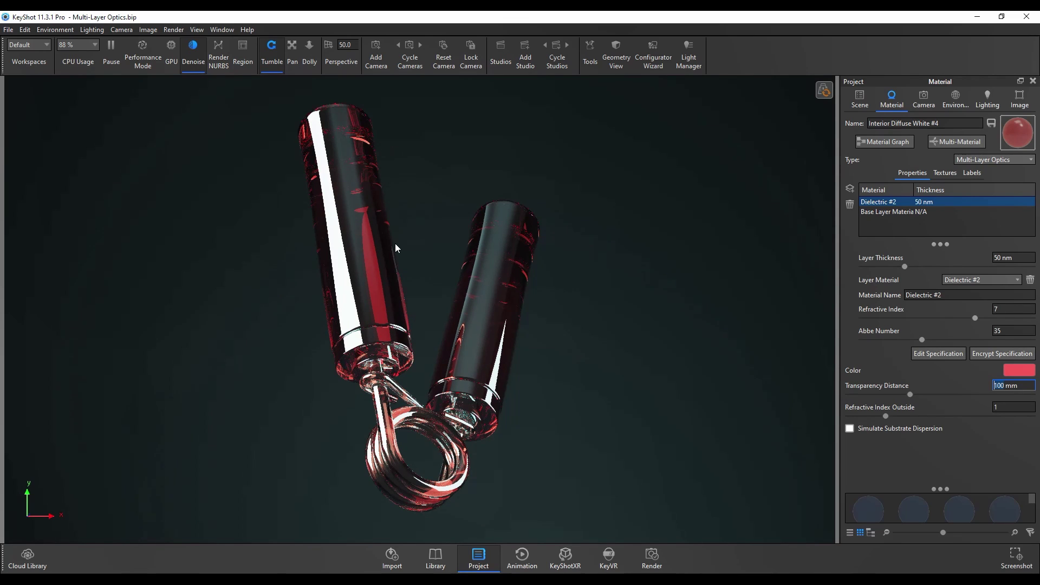
pyautogui.doubleClick(1005, 382)
pyautogui.write('50')
pyautogui.press('Return')
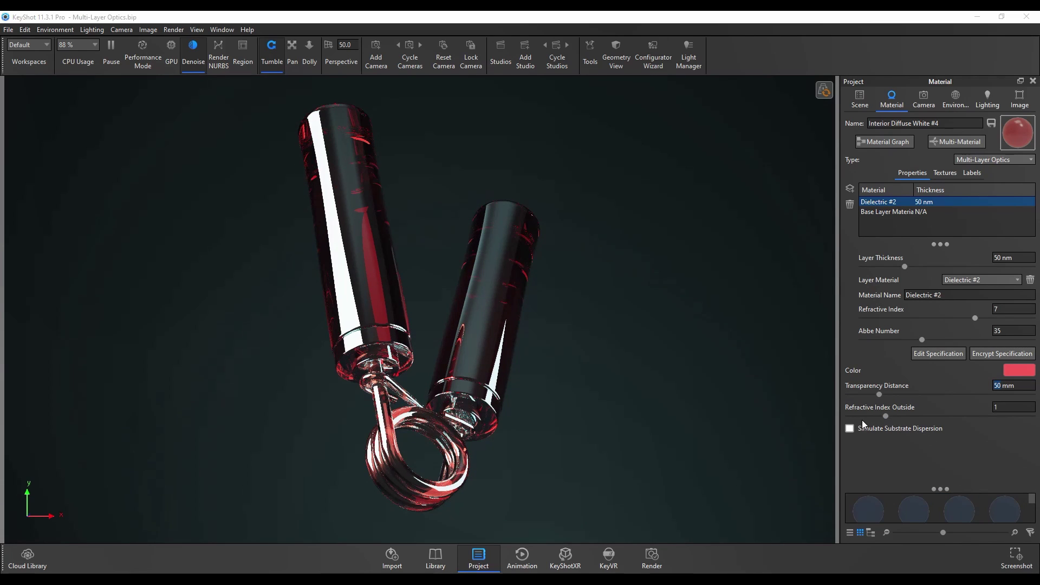
pyautogui.click(1000, 458)
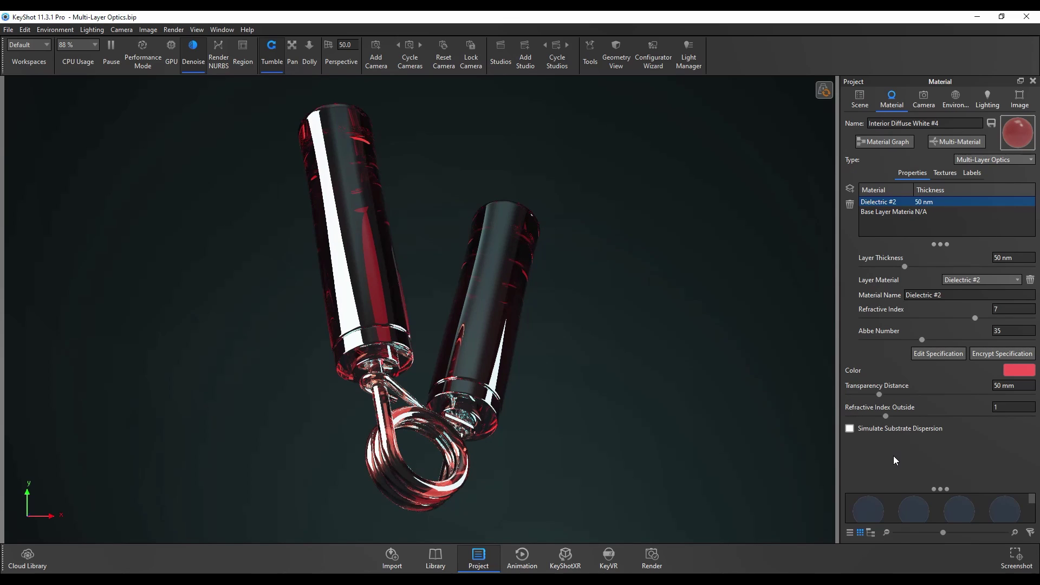
pyautogui.moveTo(885, 416); pyautogui.dragTo(956, 417)
pyautogui.press('BackSpace')
pyautogui.press('BackSpace')
pyautogui.press('BackSpace')
pyautogui.press('BackSpace')
pyautogui.write('1')
pyautogui.press('Return')
pyautogui.click(869, 454)
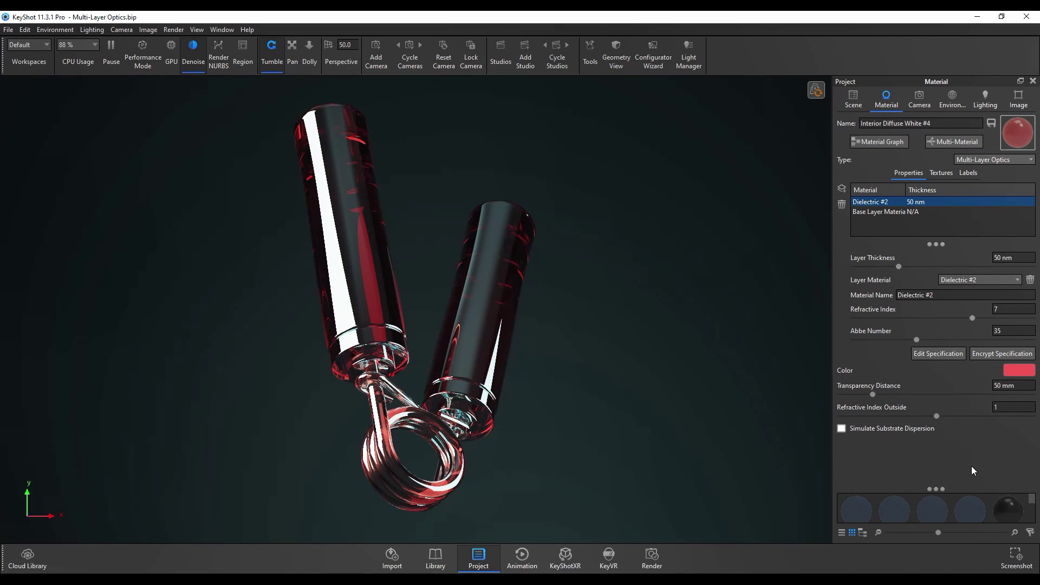
# Change the layer colour back to white (FFFFFF)
pyautogui.click(1013, 372)
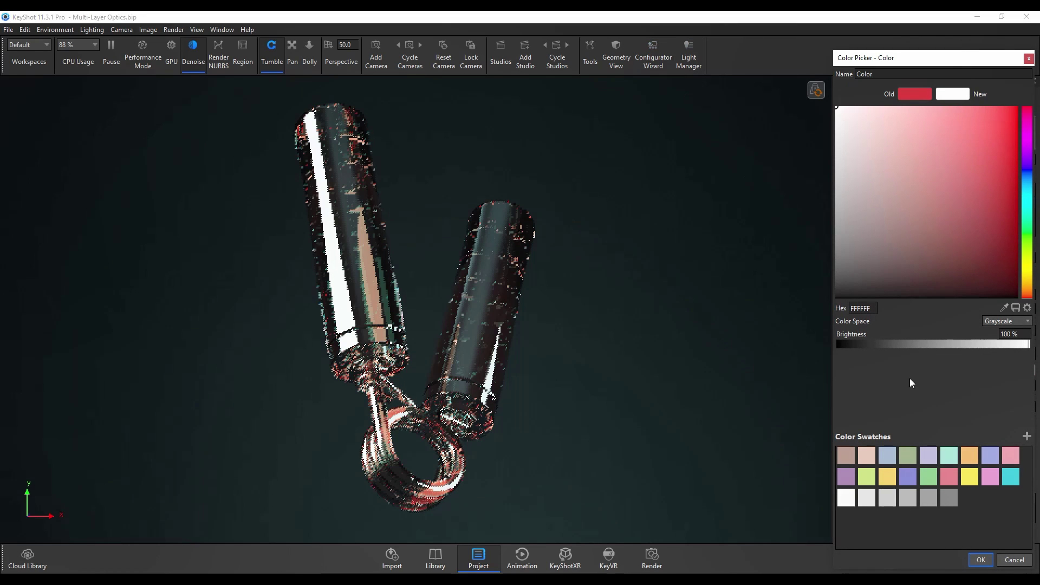
pyautogui.click(981, 559)
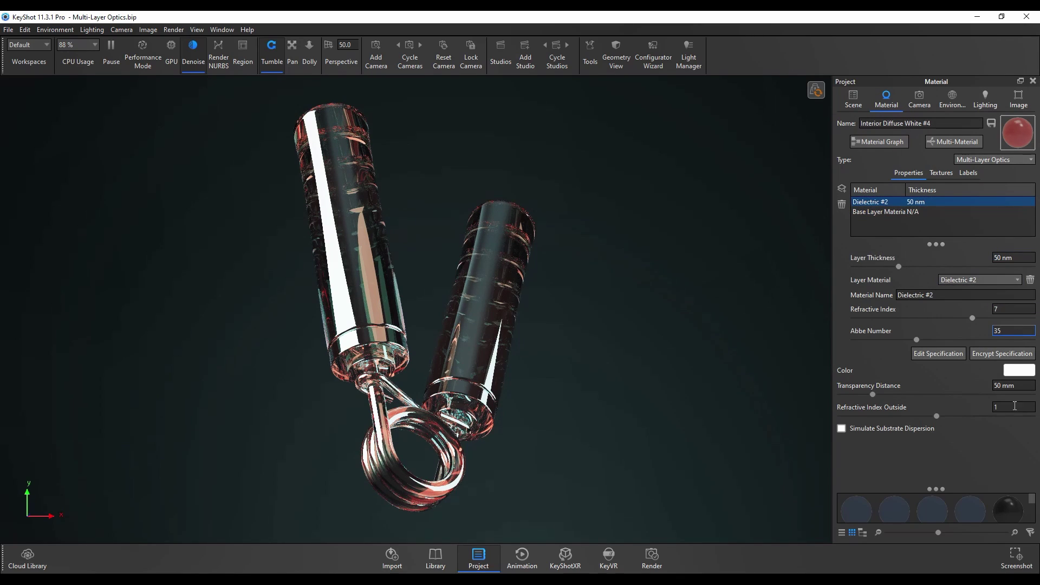
# Add Dielectric #3 with 40 nm thickness and a higher refractive index
pyautogui.click(840, 188)
pyautogui.doubleClick(1000, 259)
pyautogui.write('40')
pyautogui.press('Return')
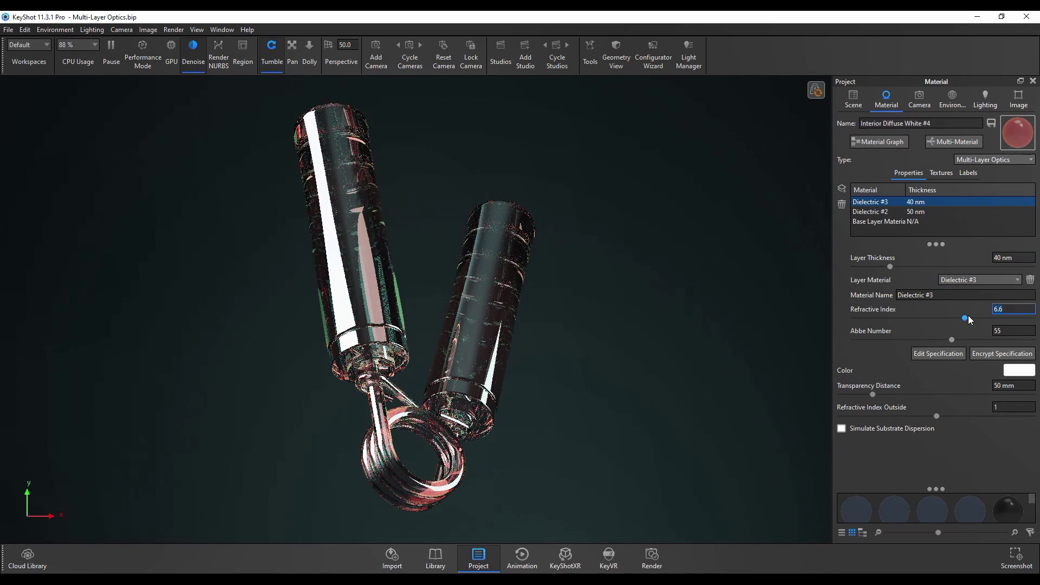
pyautogui.moveTo(864, 318); pyautogui.dragTo(964, 318)
# Add Dielectric #4 with refractive index 9.667 and set the outside index to 1.066
pyautogui.click(841, 189)
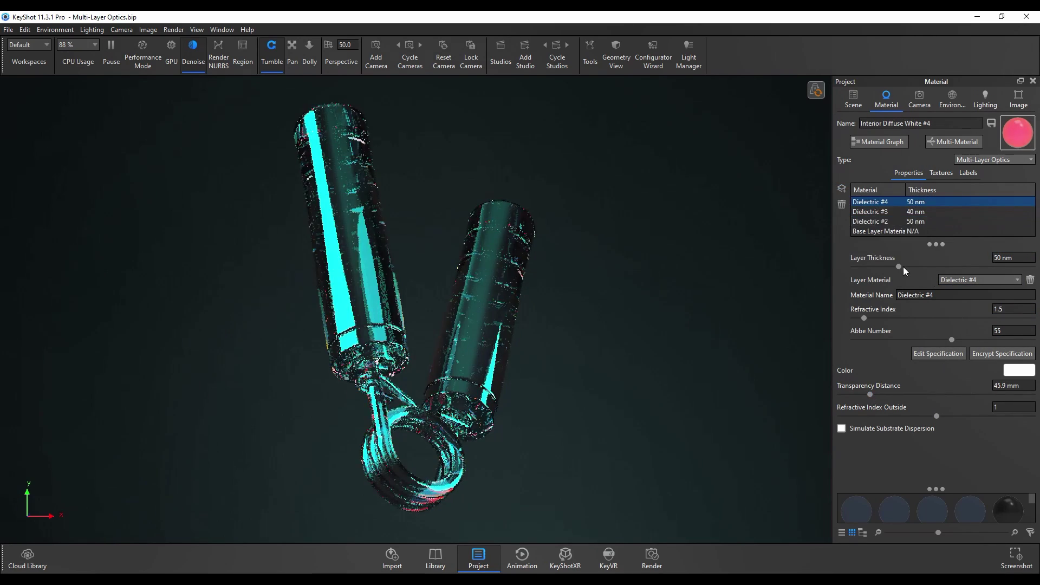
pyautogui.click(1025, 318)
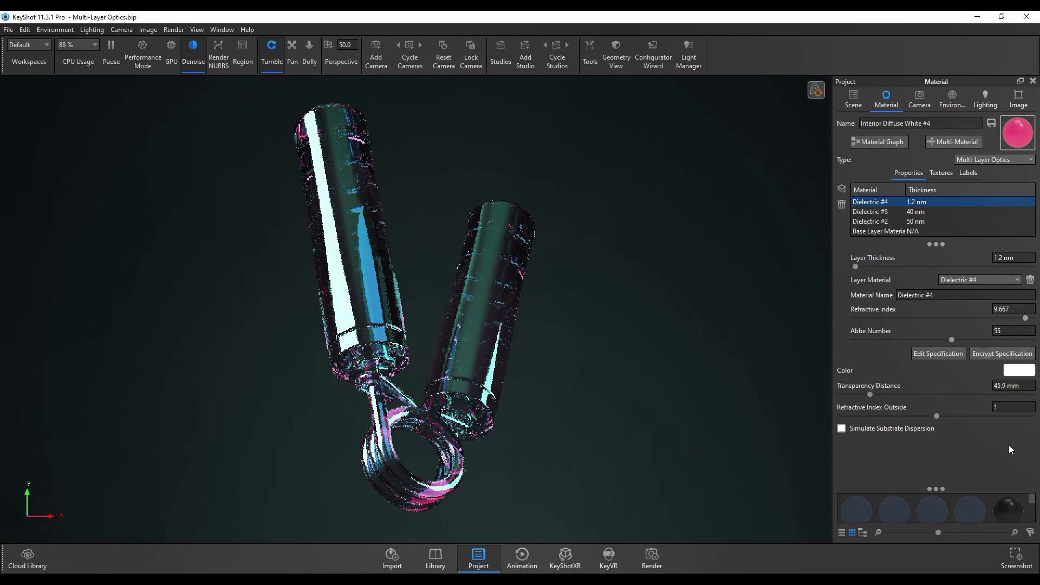
pyautogui.moveTo(951, 339)
pyautogui.mouseDown()
pyautogui.moveTo(940, 339)
pyautogui.moveTo(951, 339)
pyautogui.mouseUp()
pyautogui.moveTo(936, 416)
pyautogui.mouseDown()
pyautogui.moveTo(912, 416)
pyautogui.moveTo(944, 420)
pyautogui.mouseUp()
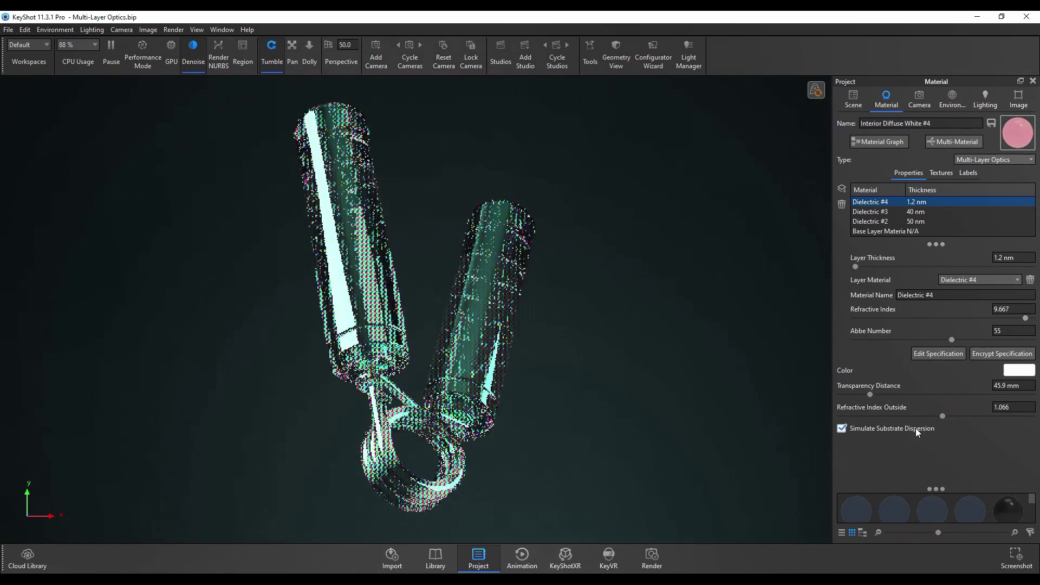